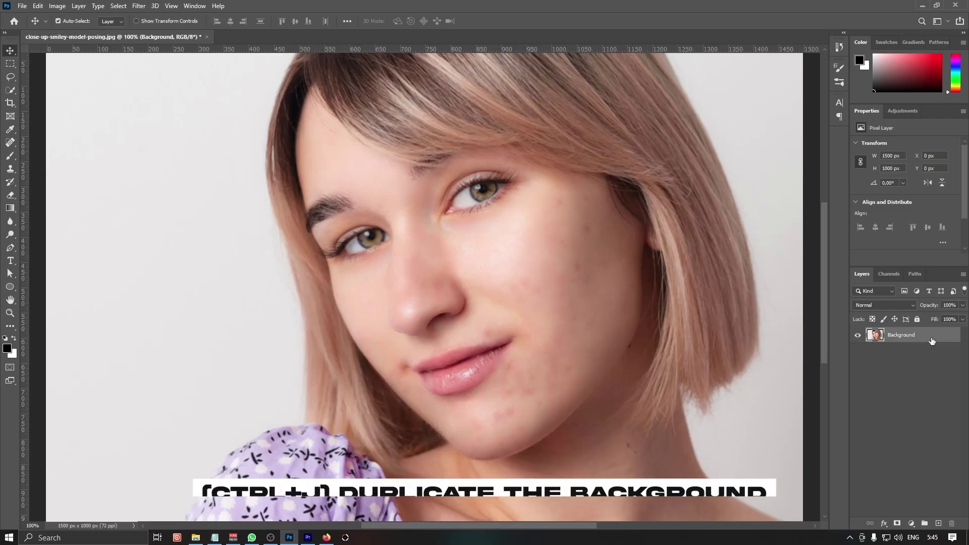
- Duplicate the Background layer, invert the copy and set its blend mode to Vivid Light
left_click_drag(943, 430, 940, 521)
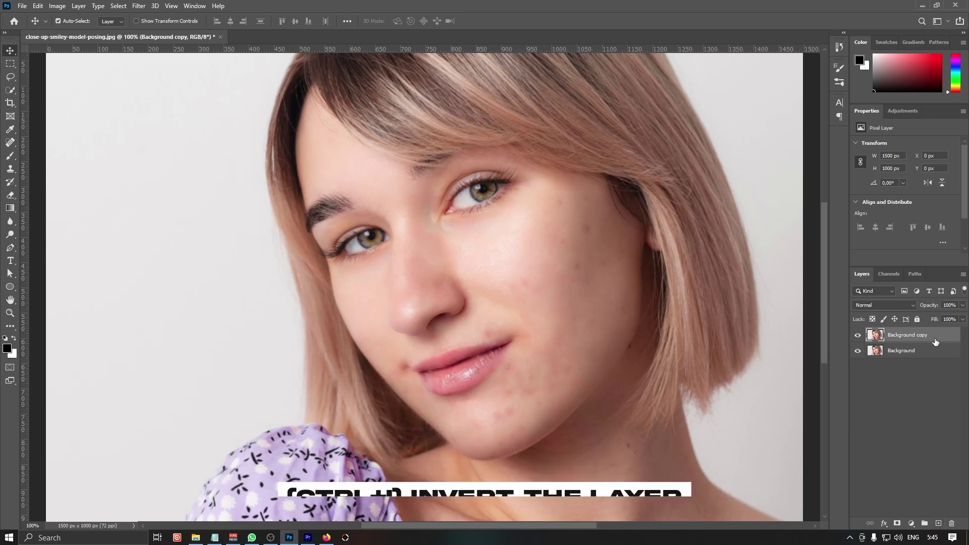
key("ctrl+i")
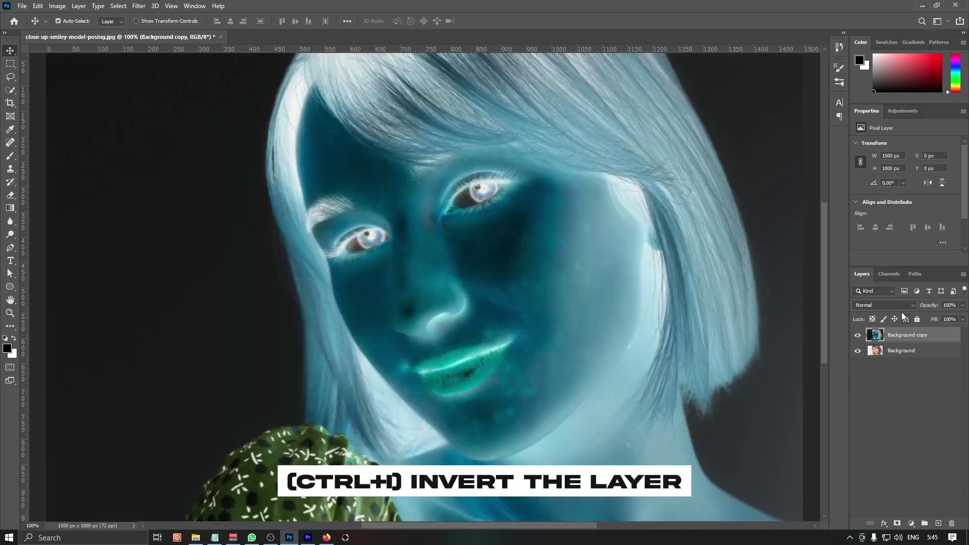
left_click(888, 305)
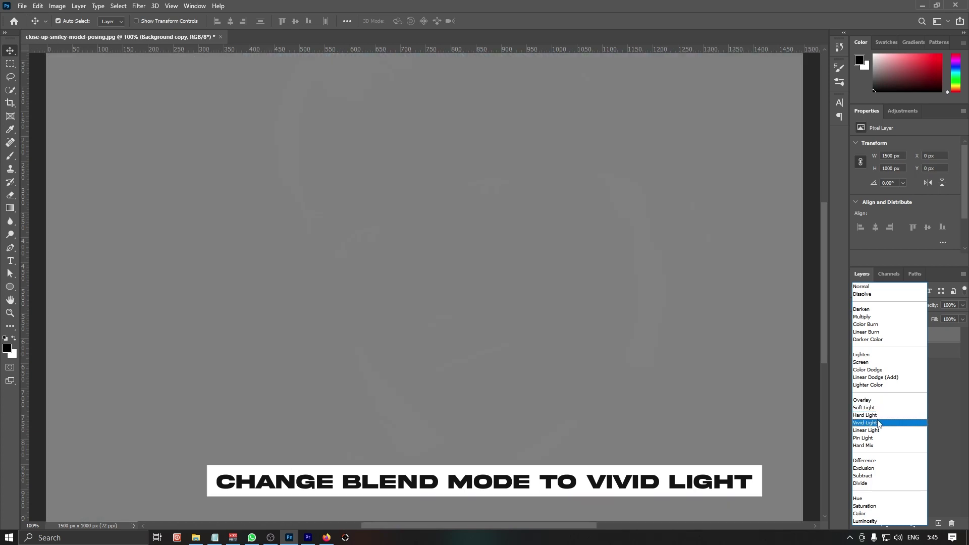
left_click(878, 423)
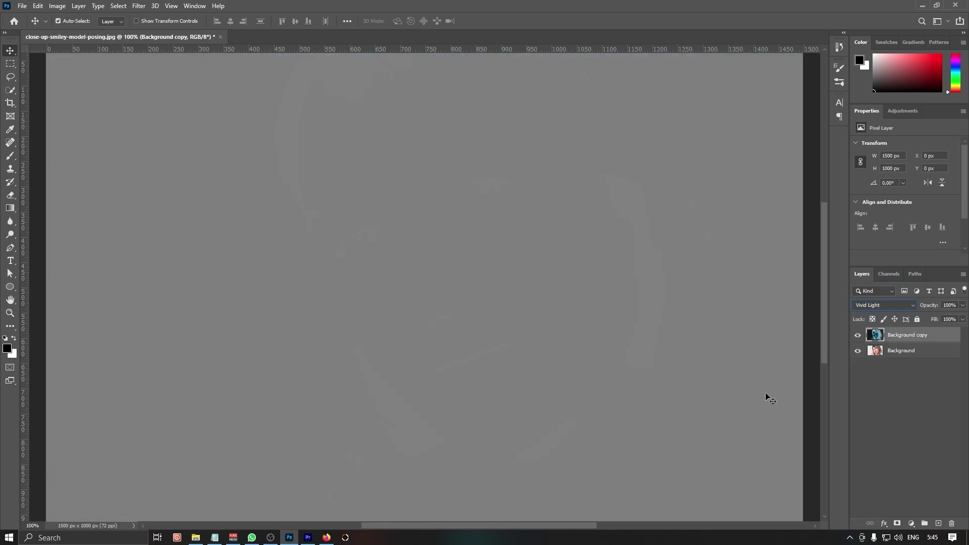
left_click(139, 5)
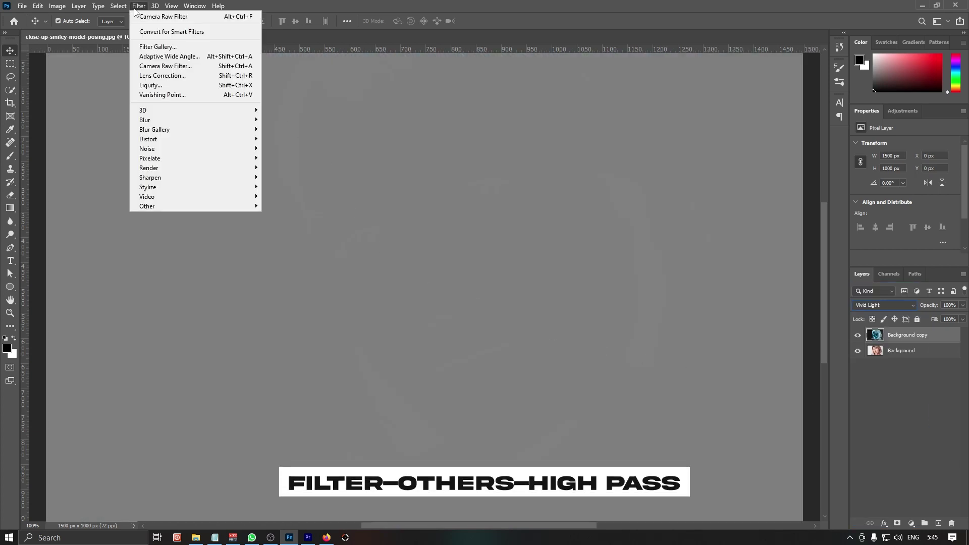
mouse_move(147, 206)
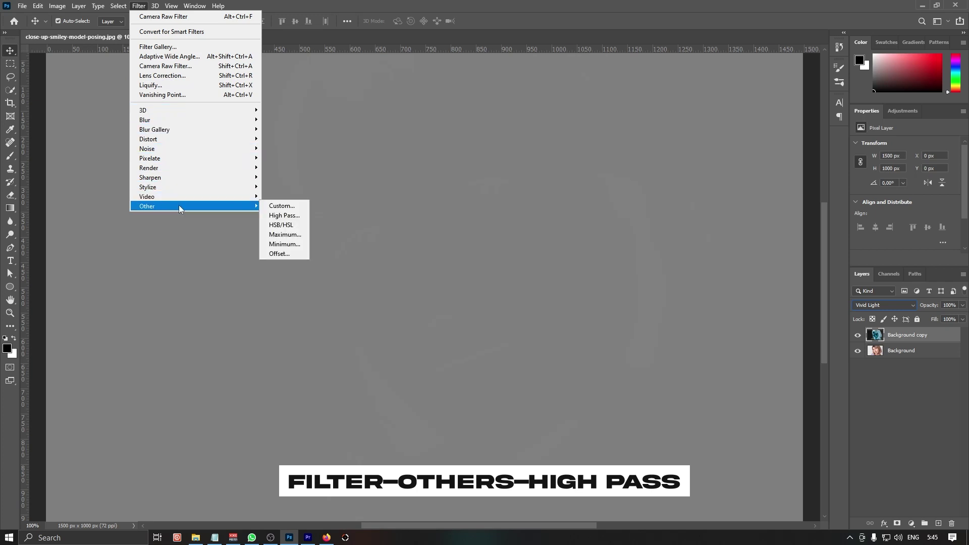
- Apply a High Pass filter with a 7,6 px radius to the inverted Background copy
left_click(287, 217)
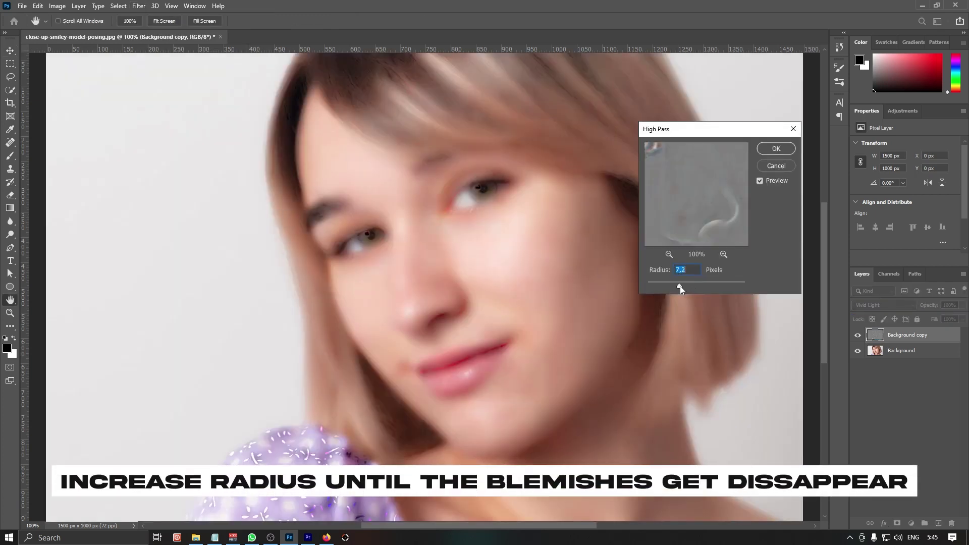
left_click_drag(680, 285, 675, 287)
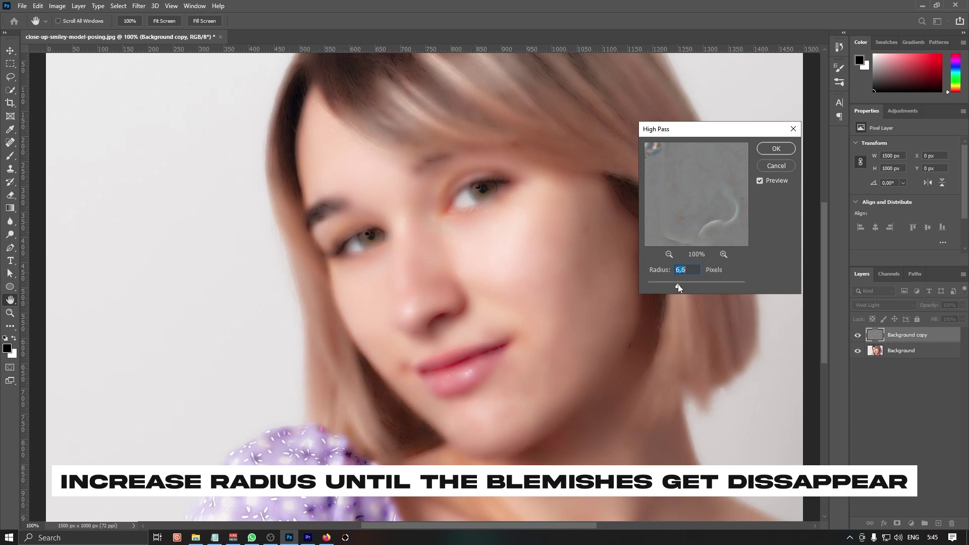
left_click(680, 286)
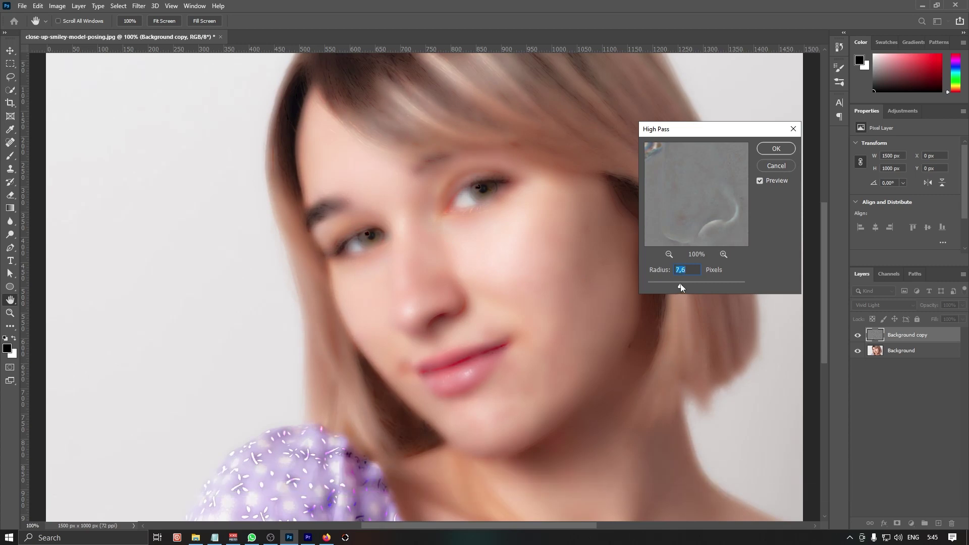
left_click(784, 150)
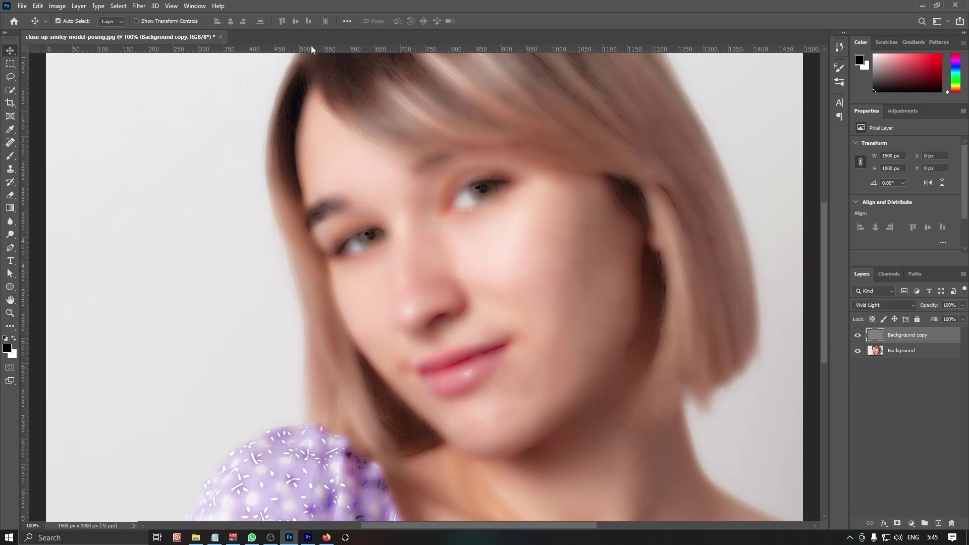
left_click(143, 7)
mouse_move(193, 119)
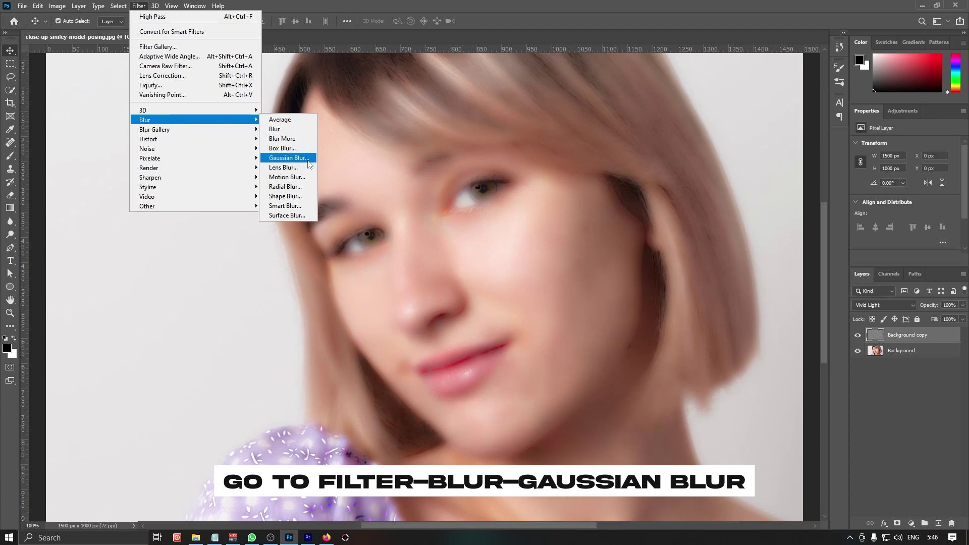
- Add a Gaussian Blur to the copy, fine-tuning the radius to around 3,7 px
left_click(309, 163)
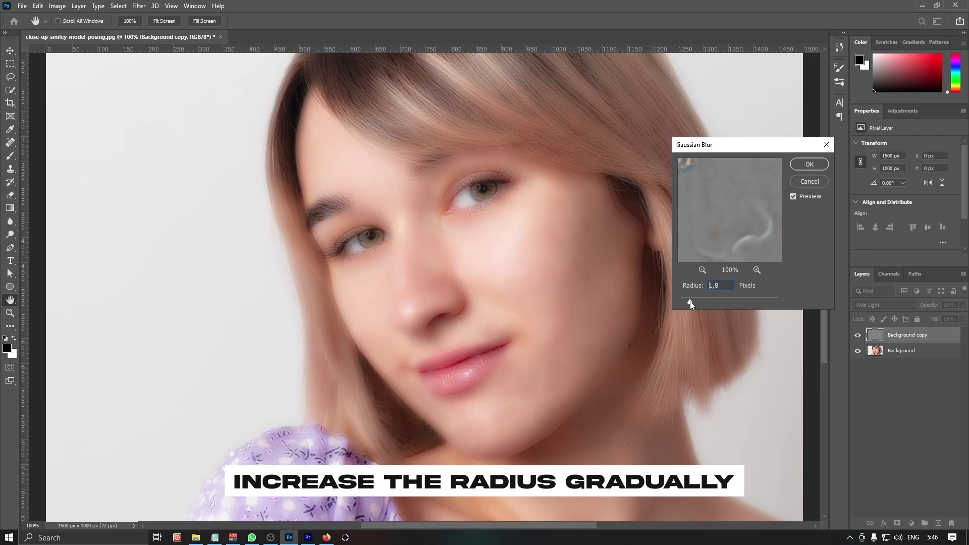
left_click_drag(690, 302, 698, 303)
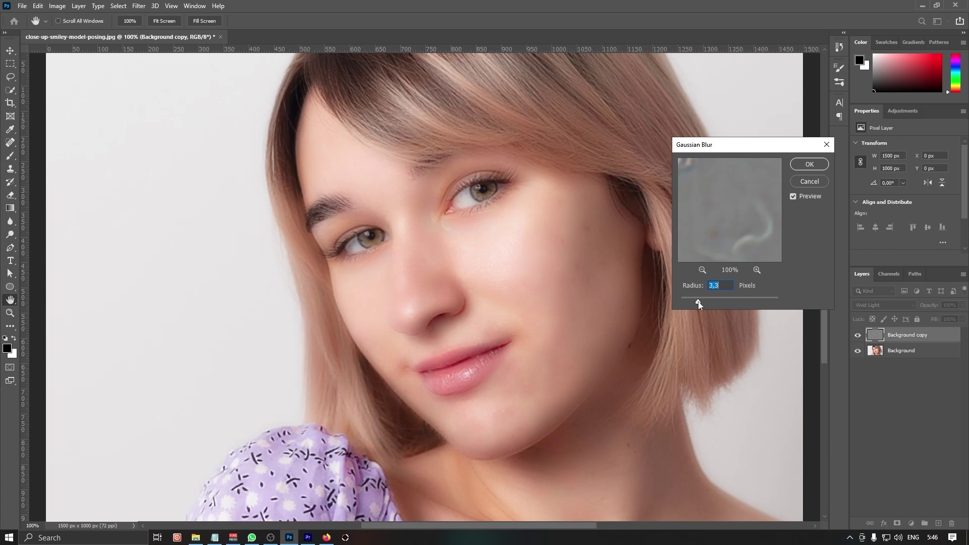
left_click(700, 304)
left_click(696, 304)
left_click(700, 303)
- Apply the blur, hide it behind an inverted black mask on the Background copy, and select the Brush tool
left_click(807, 165)
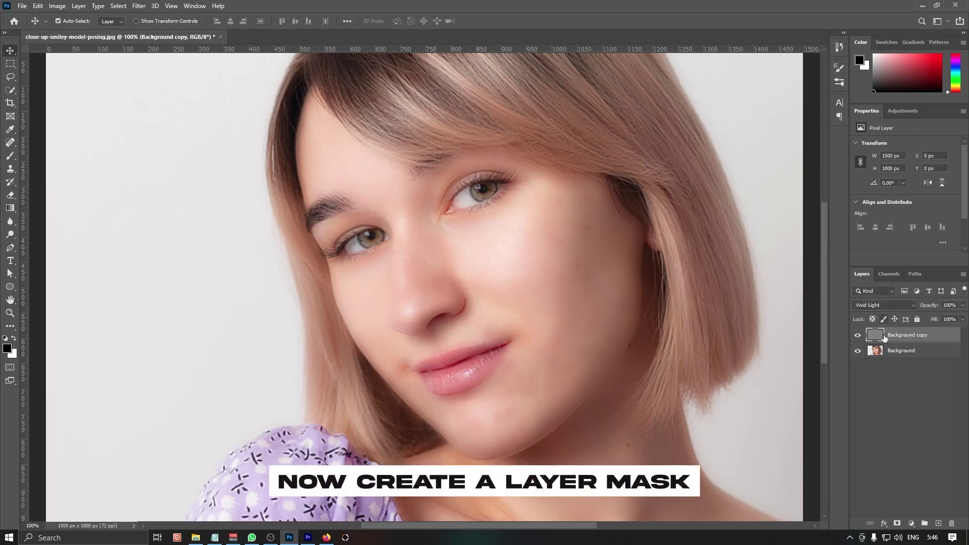
left_click(898, 524)
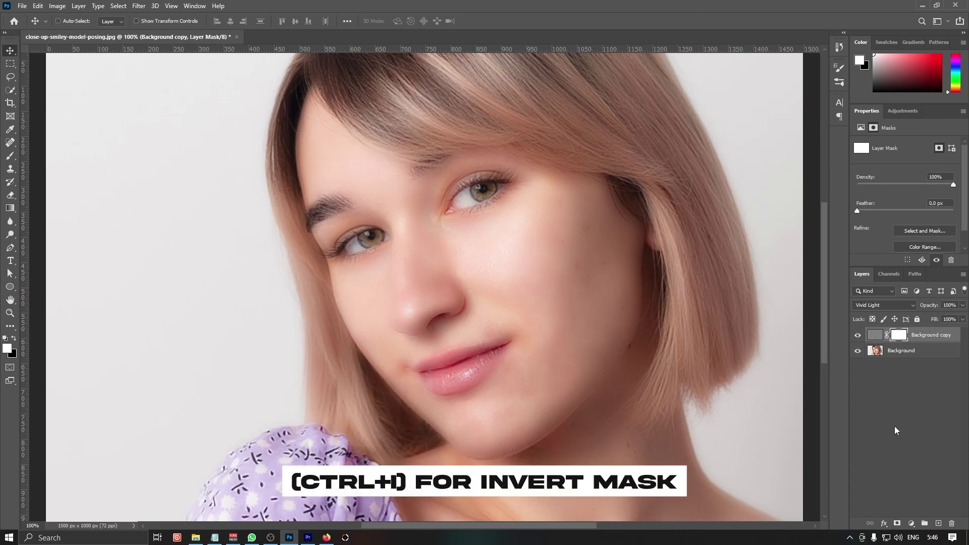
key("ctrl+i")
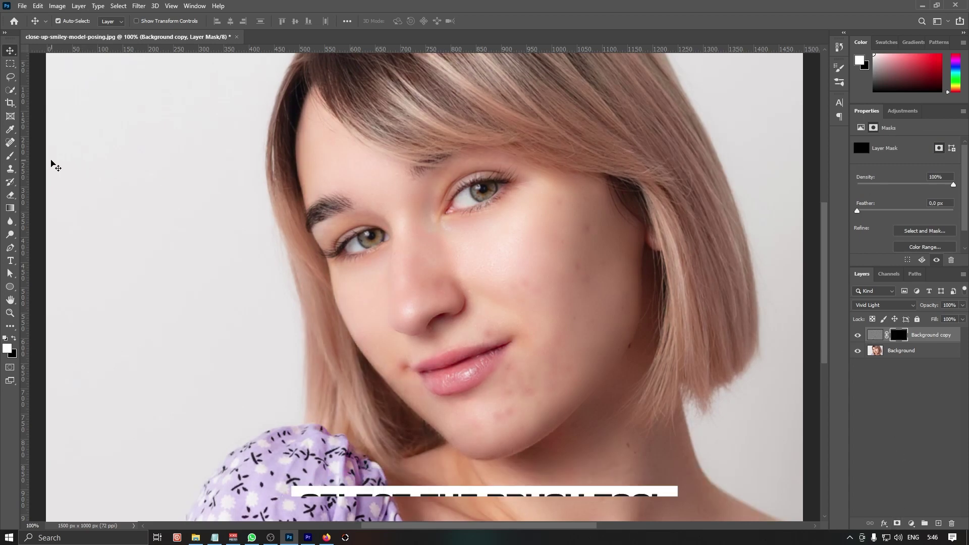
left_click(12, 157)
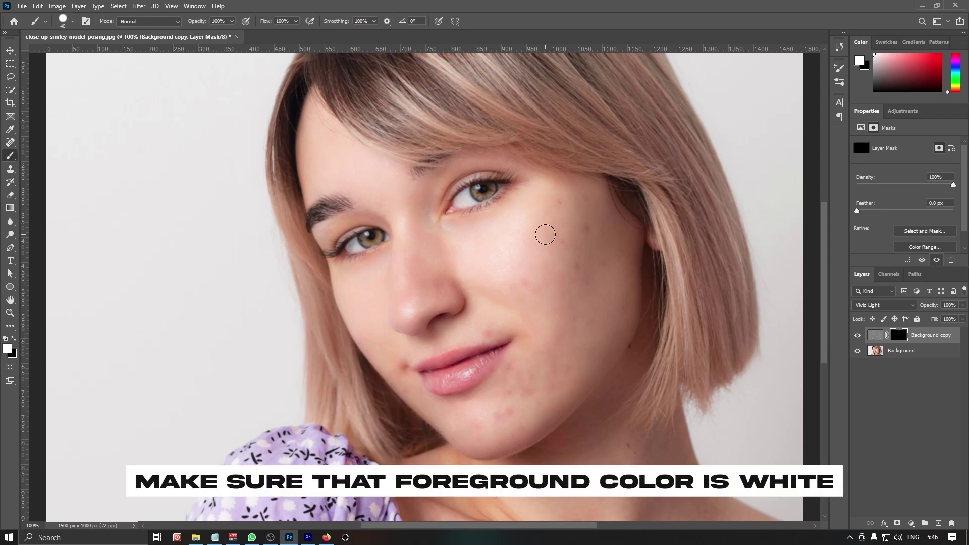
- Paint smoothing onto the cheek, lower face, chin and blemish beside the mouth with a 50-70 px brush
mouse_move(592, 239)
left_mouse_down()
mouse_move(601, 255)
mouse_move(567, 256)
mouse_move(511, 284)
left_mouse_up()
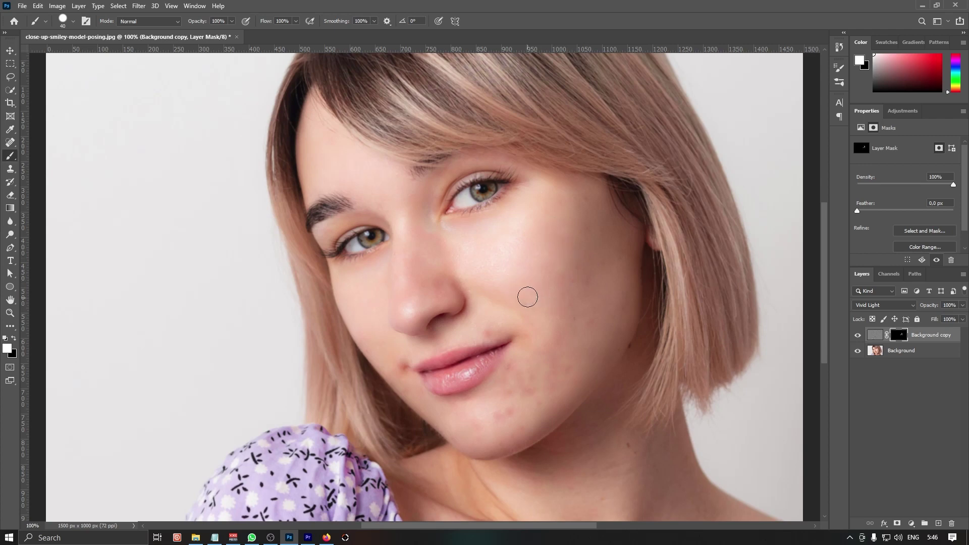
key("bracketright")
key("bracketright")
key("bracketright")
mouse_move(580, 302)
left_mouse_down()
mouse_move(570, 346)
mouse_move(573, 318)
mouse_move(484, 417)
mouse_move(510, 391)
mouse_move(503, 417)
left_mouse_up()
left_click_drag(580, 217, 483, 432)
key("bracketleft")
key("bracketleft")
mouse_move(506, 326)
left_mouse_down()
mouse_move(523, 325)
mouse_move(504, 346)
mouse_move(533, 331)
mouse_move(499, 325)
left_mouse_up()
- Extend the smoothing onto the forehead near the brow, then toggle the layer to compare
left_click_drag(467, 257, 378, 174)
mouse_move(331, 147)
left_mouse_down()
mouse_move(321, 160)
mouse_move(374, 177)
left_mouse_up()
key("bracketleft")
key("bracketleft")
key("bracketleft")
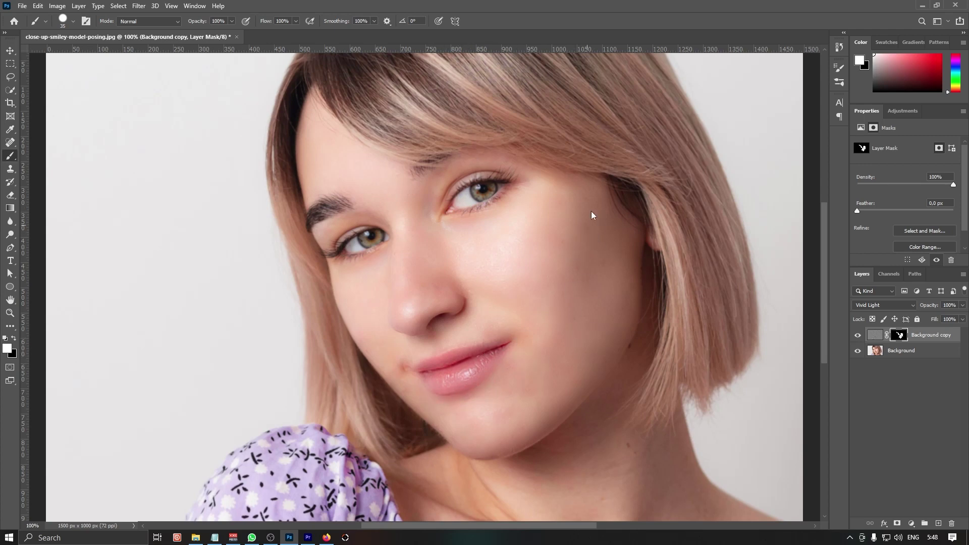
left_click(857, 335)
left_click(857, 335)
left_click(857, 335)
- Stamp a merged copy onto Layer 1 and set Camera Raw Noise Reduction 17, Color Noise Reduction 18
left_click(875, 334)
key("ctrl+alt+shift+e")
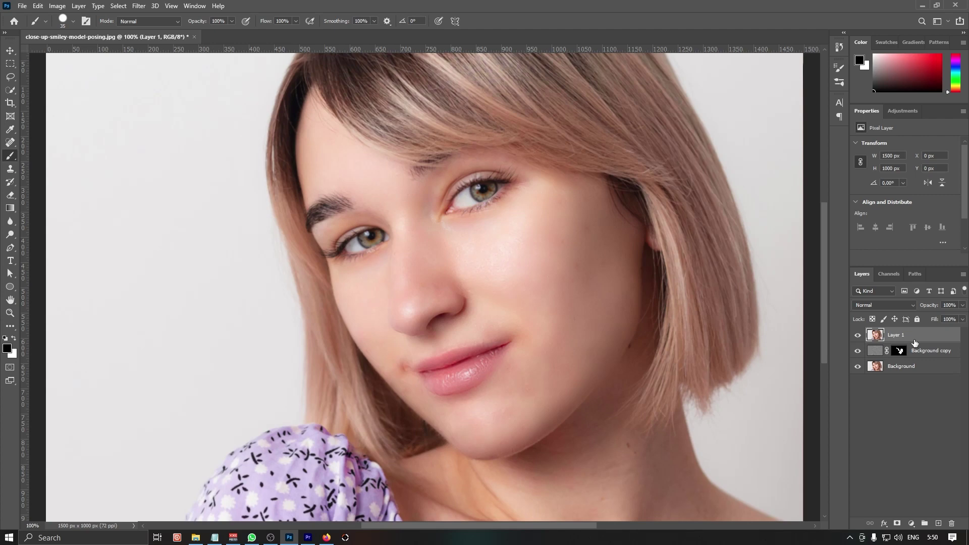
left_click(143, 7)
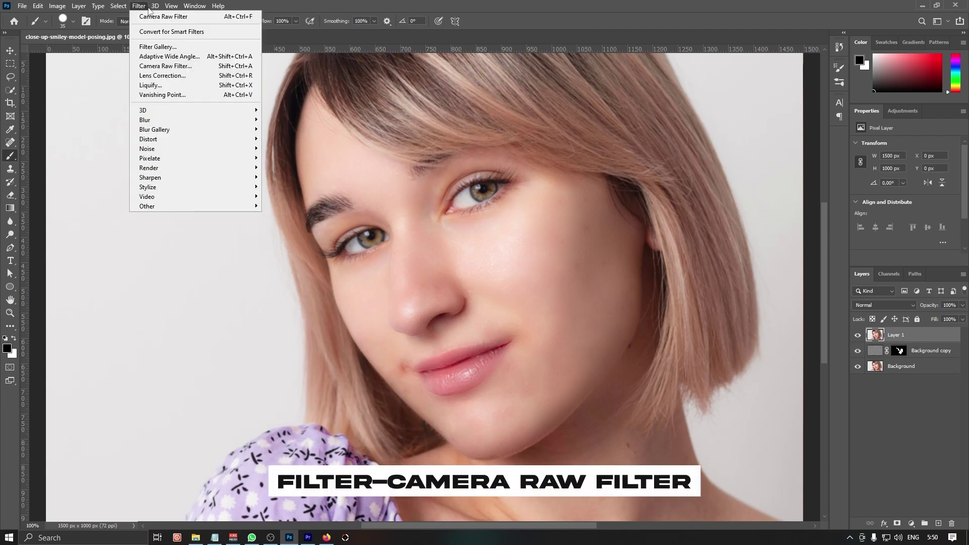
left_click(145, 65)
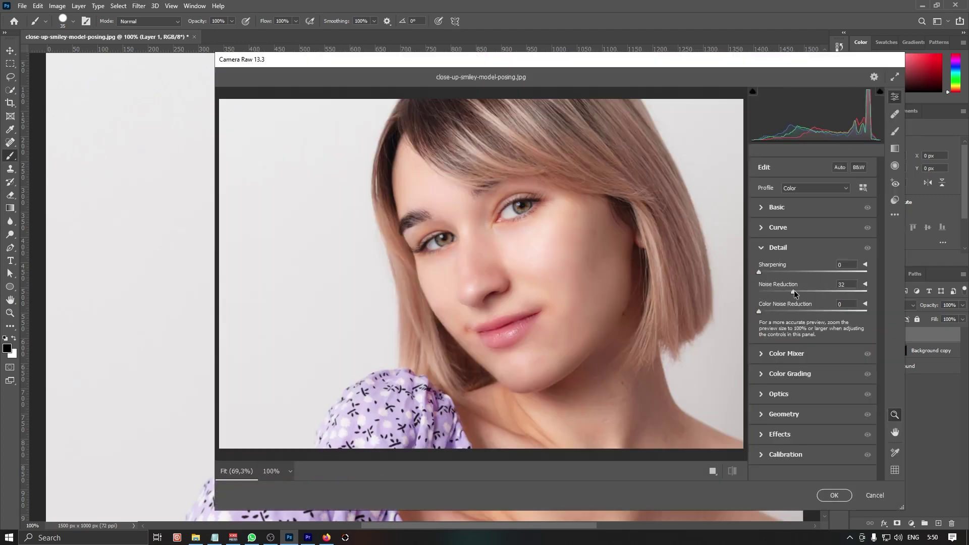
mouse_move(801, 293)
left_mouse_down()
mouse_move(777, 293)
mouse_move(777, 311)
left_mouse_up()
- Apply the Camera Raw noise reduction and toggle Layer 1 repeatedly to compare, leaving it visible
left_click(833, 495)
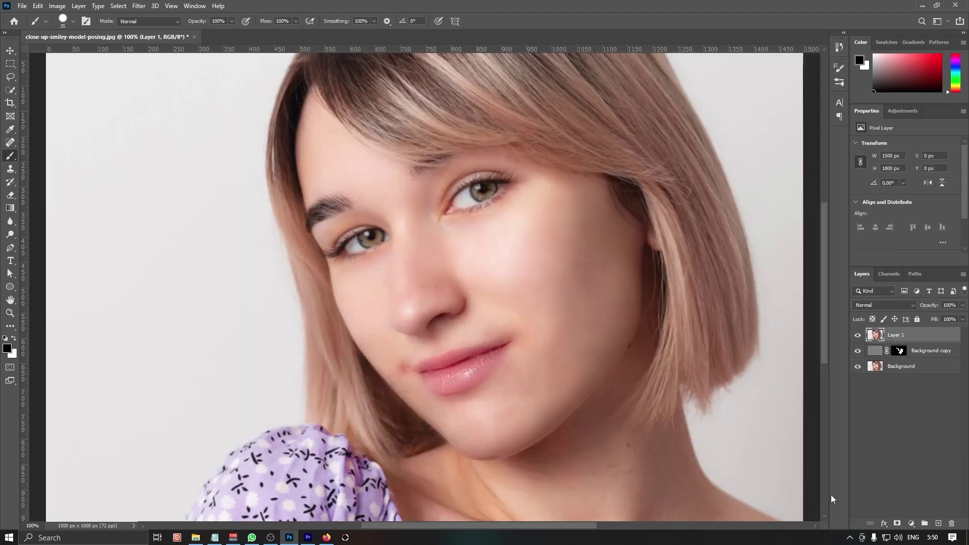
left_click(857, 335)
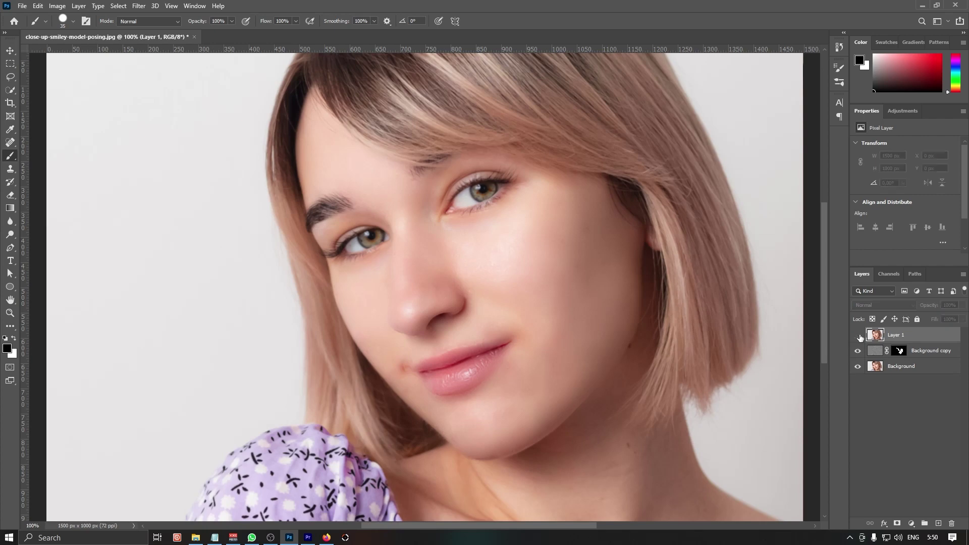
left_click(858, 336)
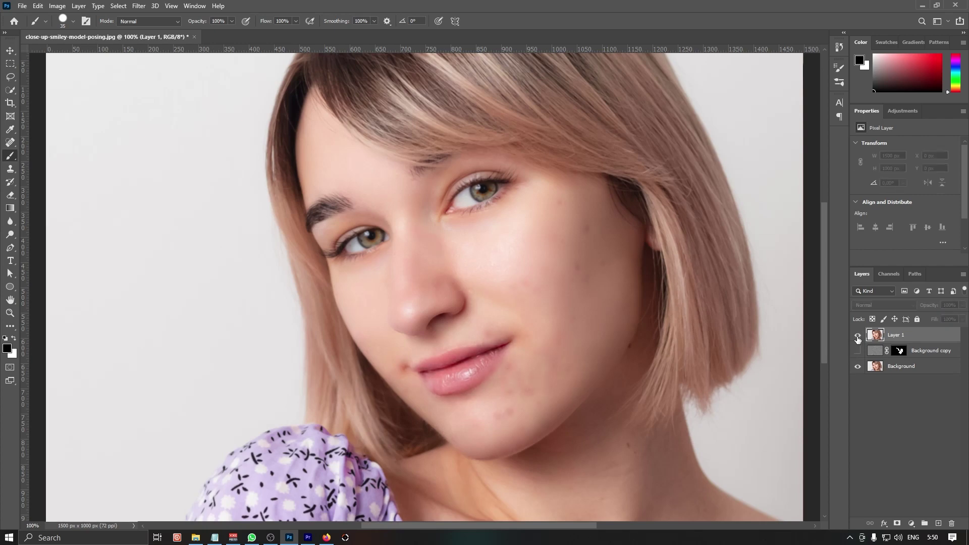
left_click(857, 336)
left_click(858, 336)
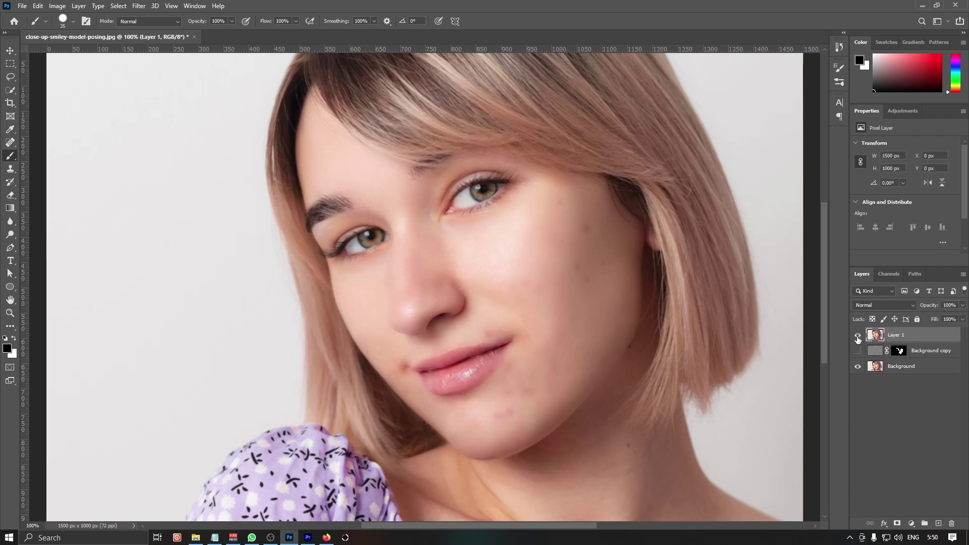
left_click(858, 336)
left_click(858, 336)
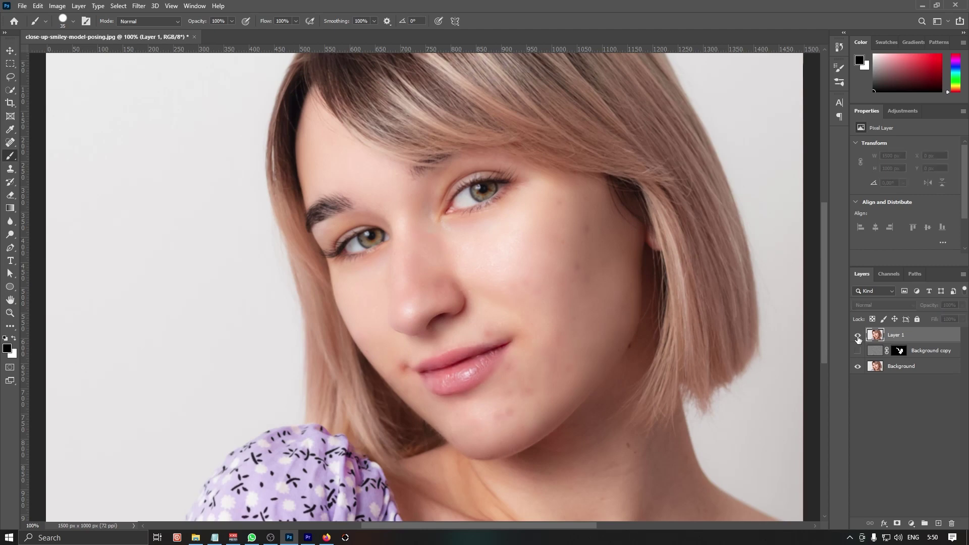
left_click(858, 336)
left_click(858, 336)
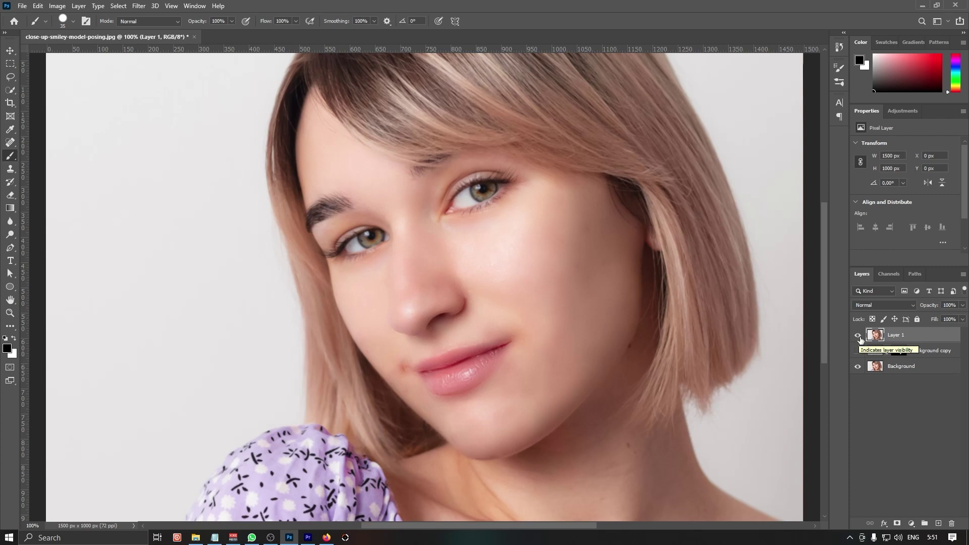
- Try the Spot Healing Brush on the mole beside the left lip corner, then undo it
left_click(11, 144)
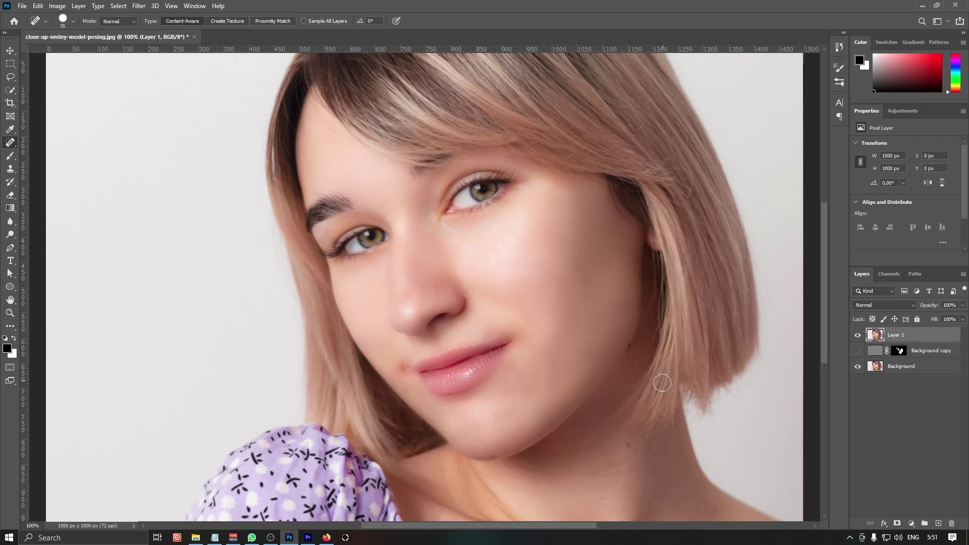
left_click(403, 365)
key("ctrl+z")
- Select the Move tool and toggle Layer 1 off and on twice, ending with the retouched skin visible
left_click(10, 50)
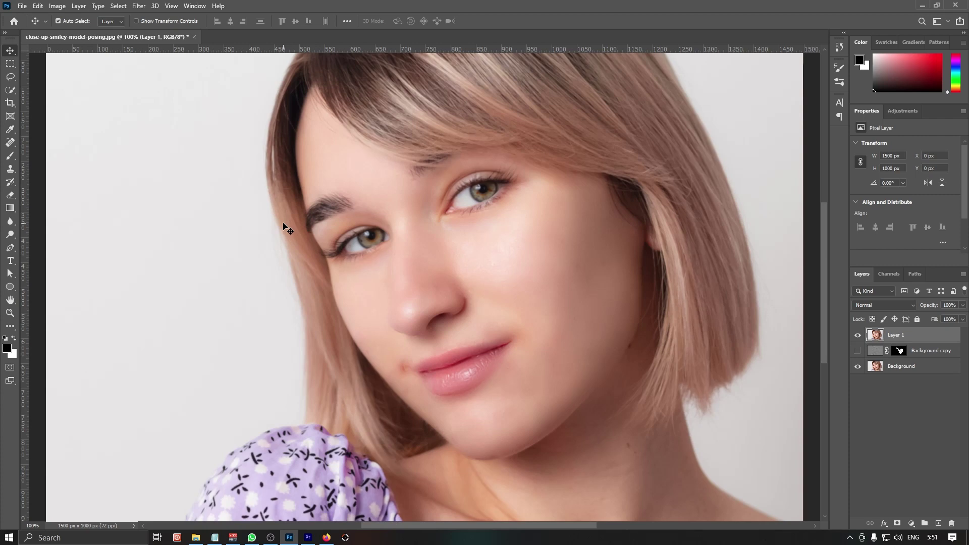
left_click(857, 337)
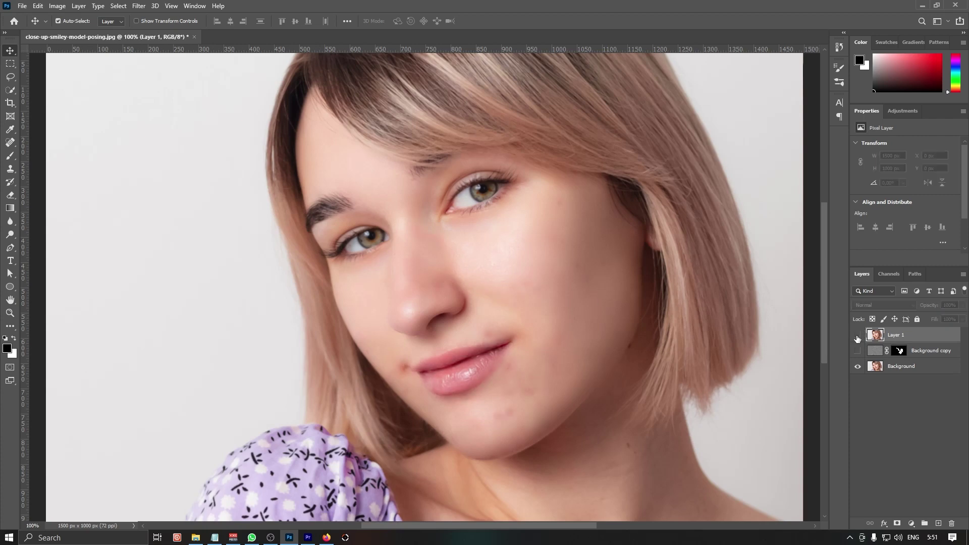
left_click(857, 337)
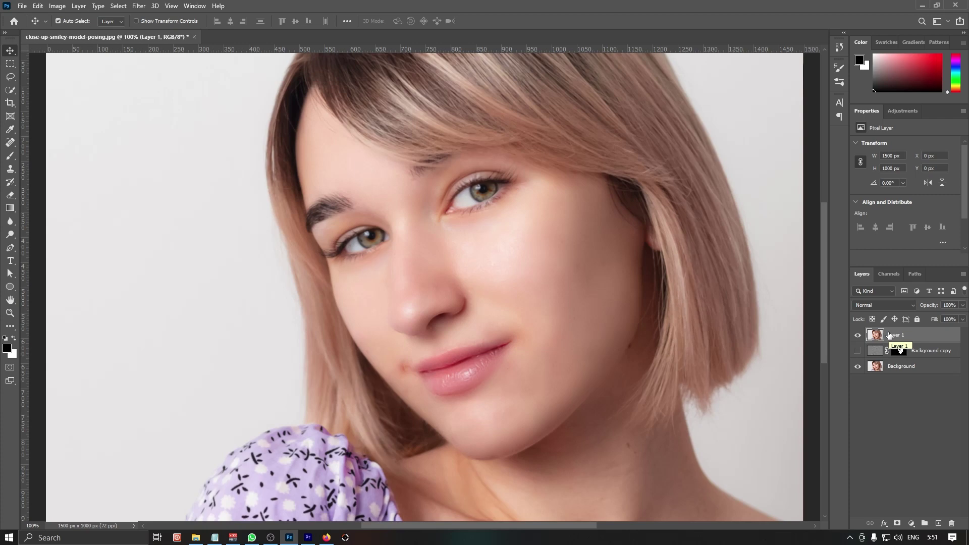
left_click(857, 336)
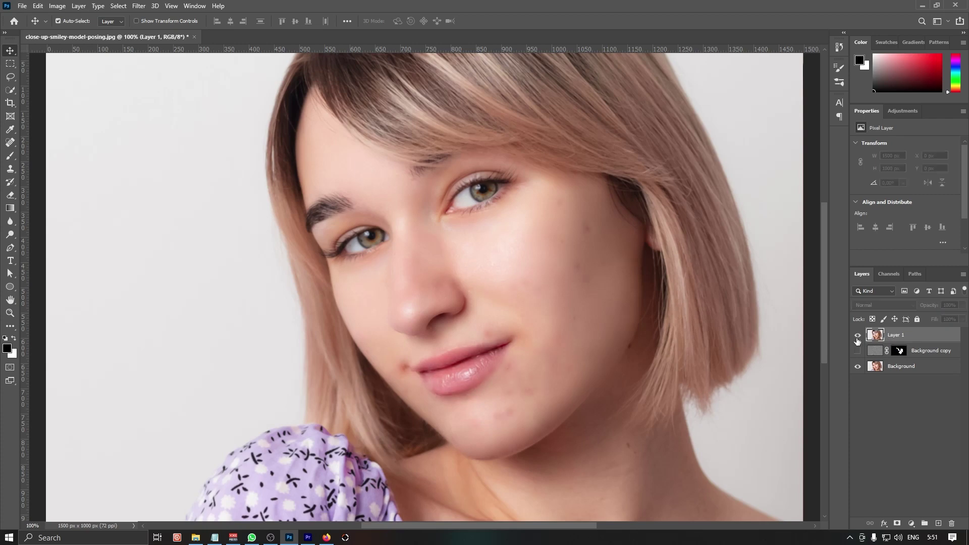
left_click(857, 336)
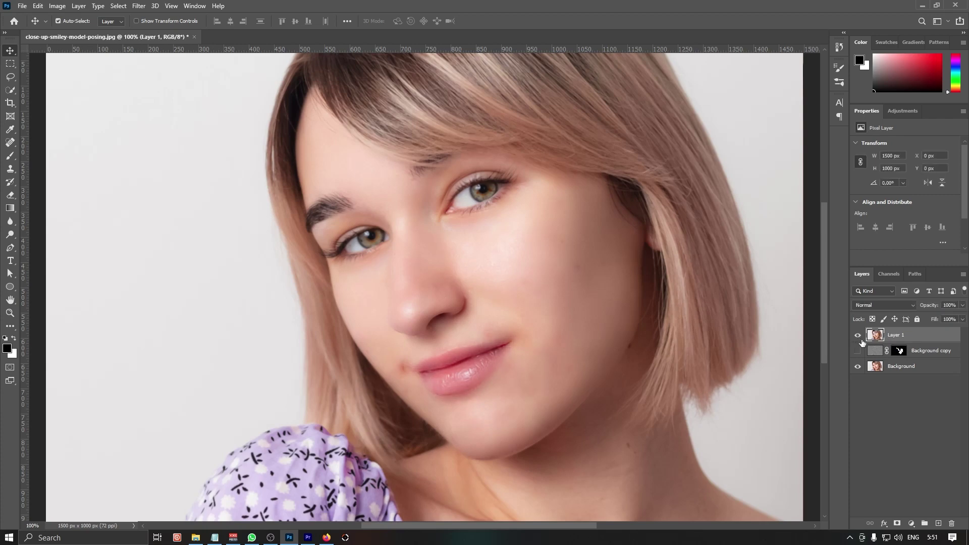